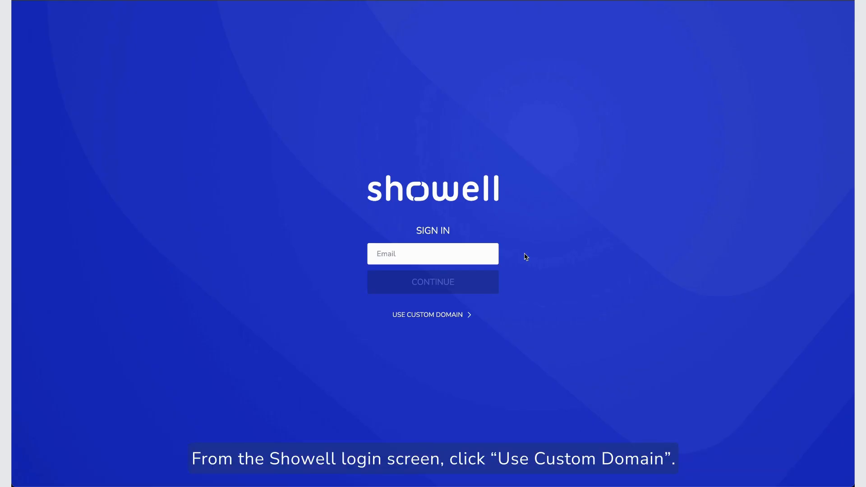
pyautogui.click(453, 319)
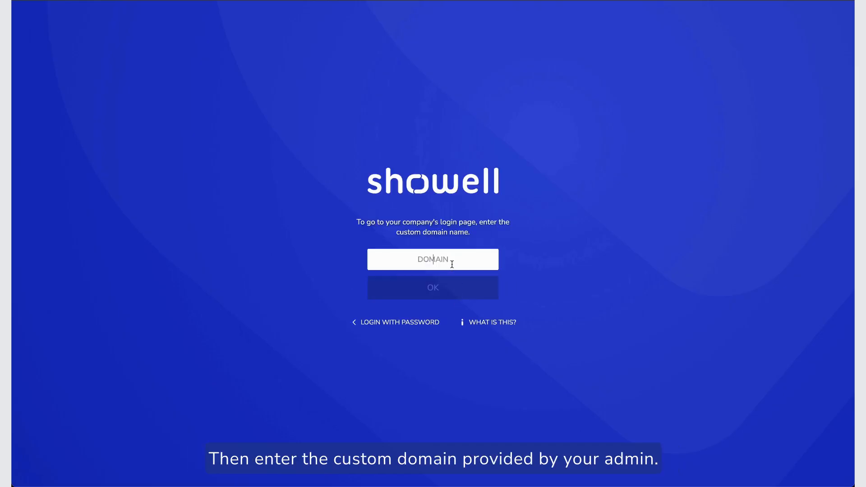
pyautogui.write('company sso domain')
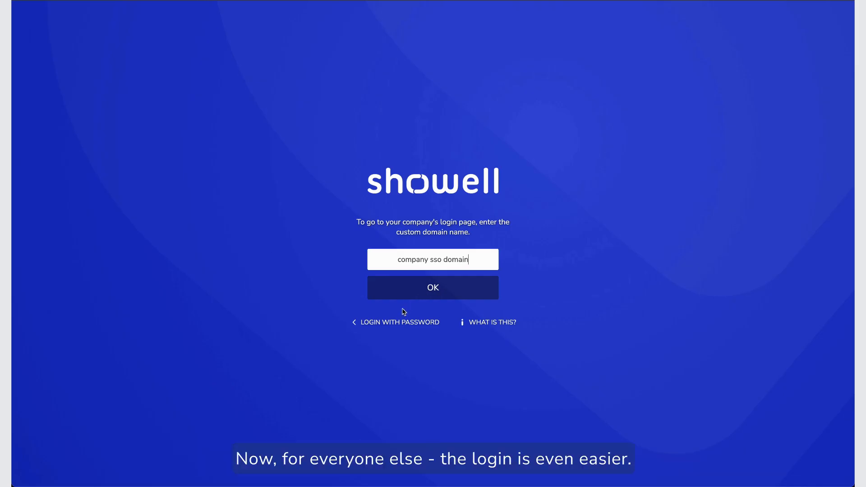
pyautogui.click(403, 323)
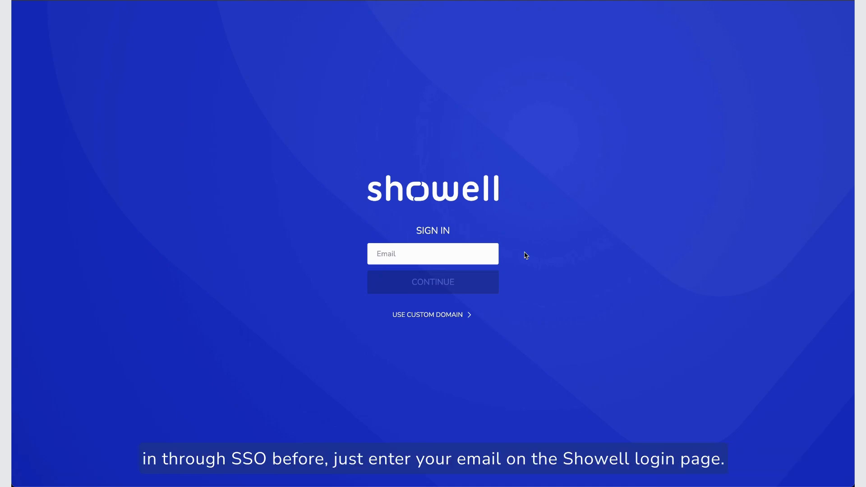
# - Sign in with the account email and the Microsoft account password, choosing to stay signed in
pyautogui.click(468, 253)
pyautogui.press('super+v')
pyautogui.press('Return')
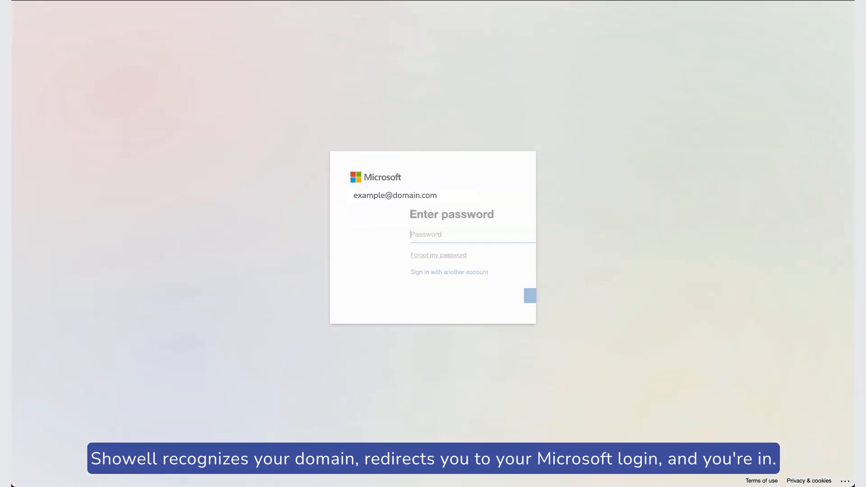
pyautogui.click(381, 235)
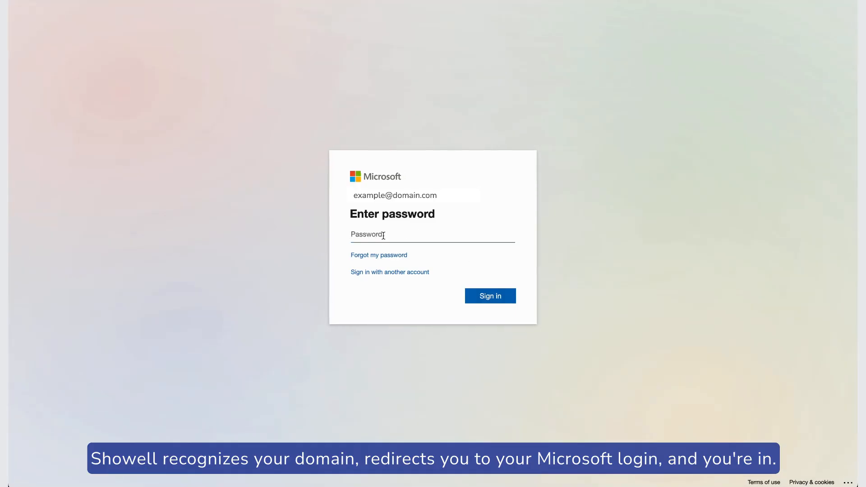
pyautogui.press('super+v')
pyautogui.click(495, 296)
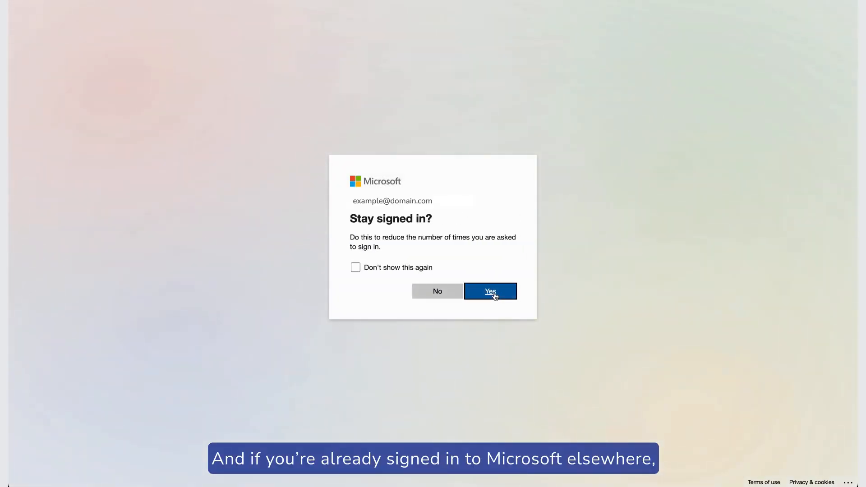
pyautogui.click(490, 291)
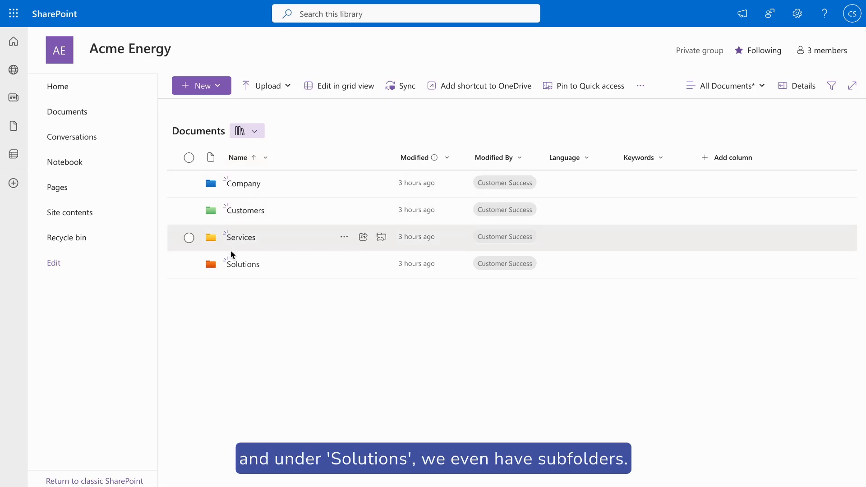
# - Open the Solutions folder in the Acme Energy document library in SharePoint
pyautogui.click(239, 267)
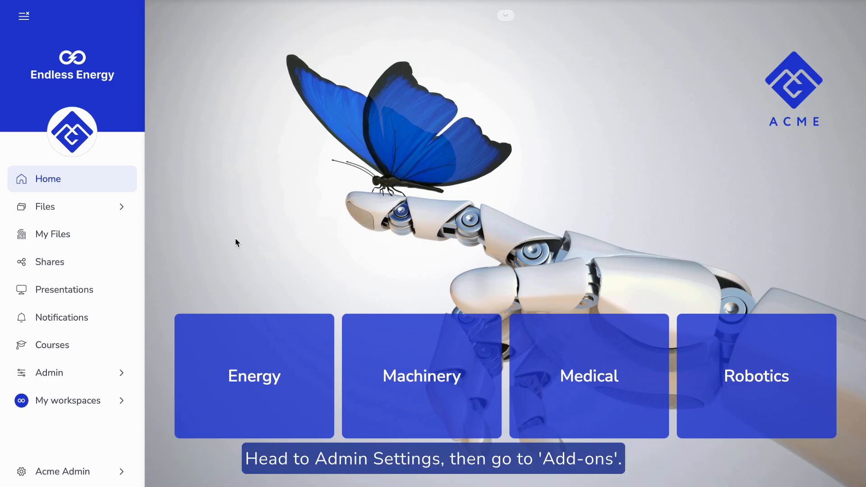
# - Authorize the SharePoint / OneDrive add-on in Showell's admin settings, staying signed in to the Microsoft account
pyautogui.click(91, 376)
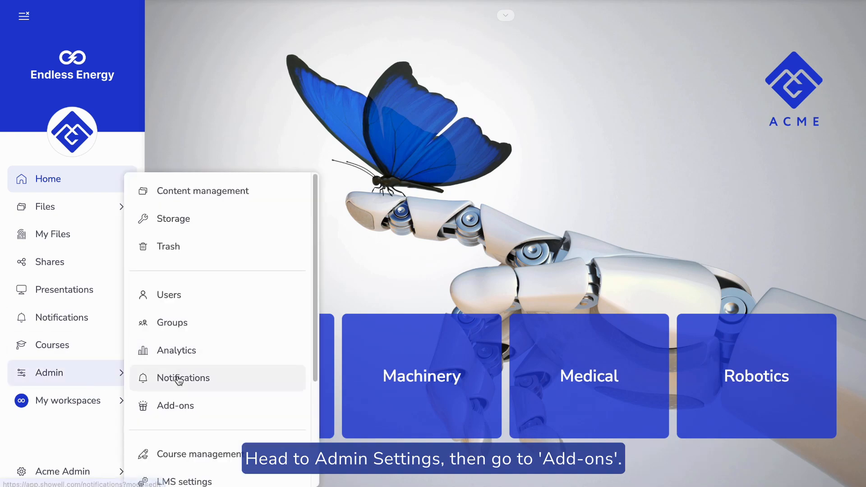
pyautogui.click(182, 408)
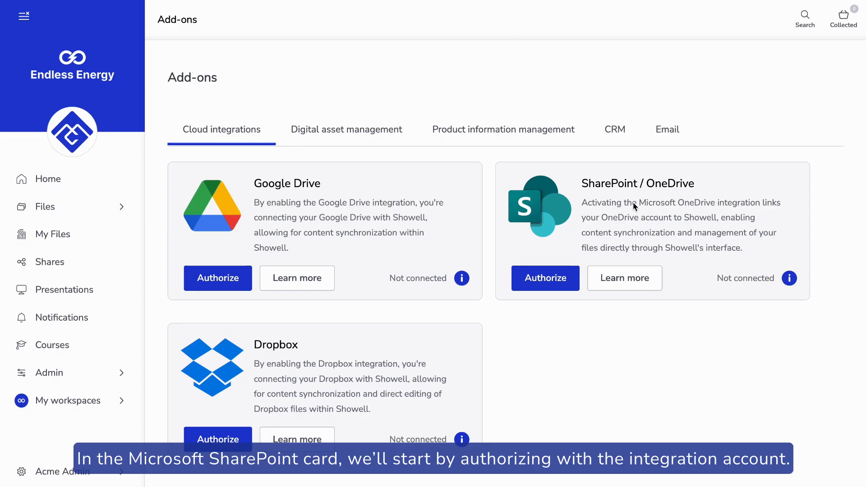
pyautogui.click(554, 282)
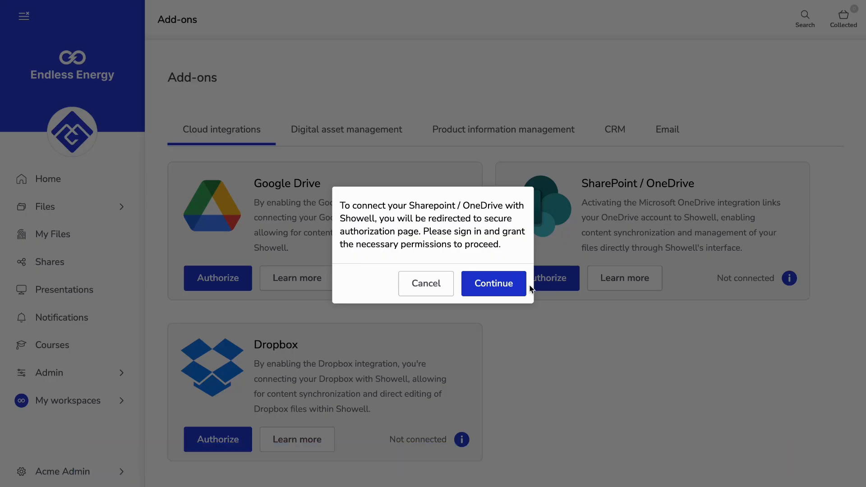
pyautogui.click(499, 287)
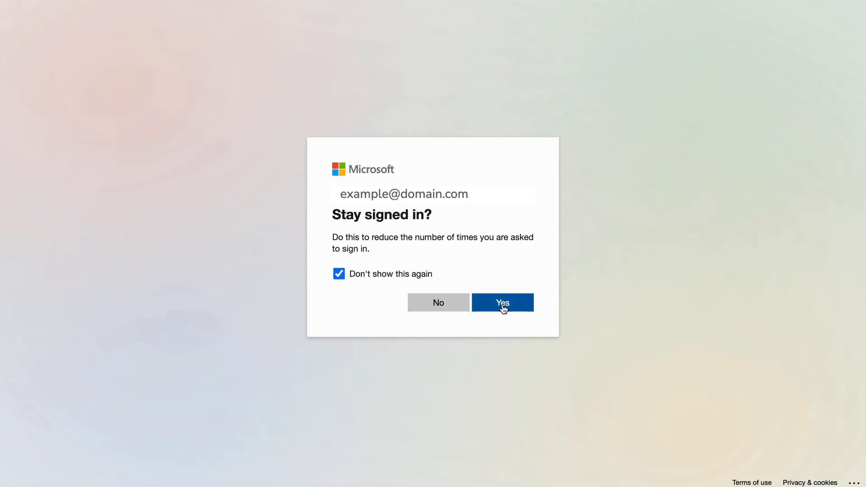
pyautogui.click(503, 307)
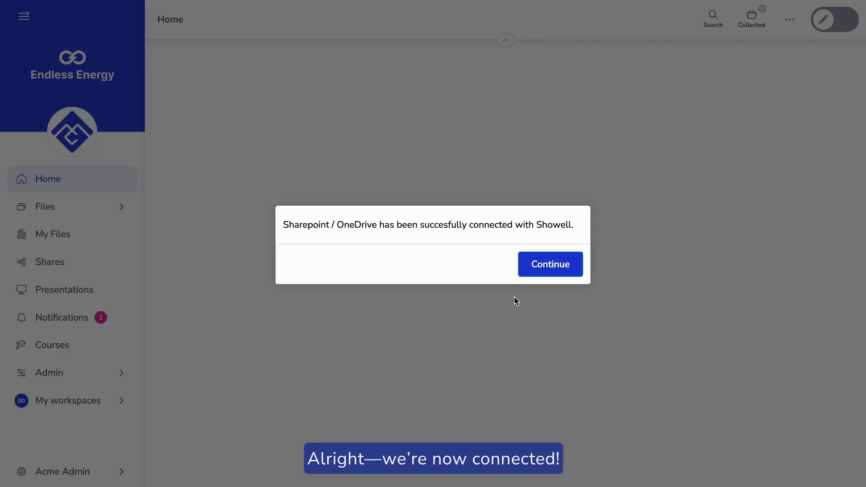
pyautogui.click(544, 273)
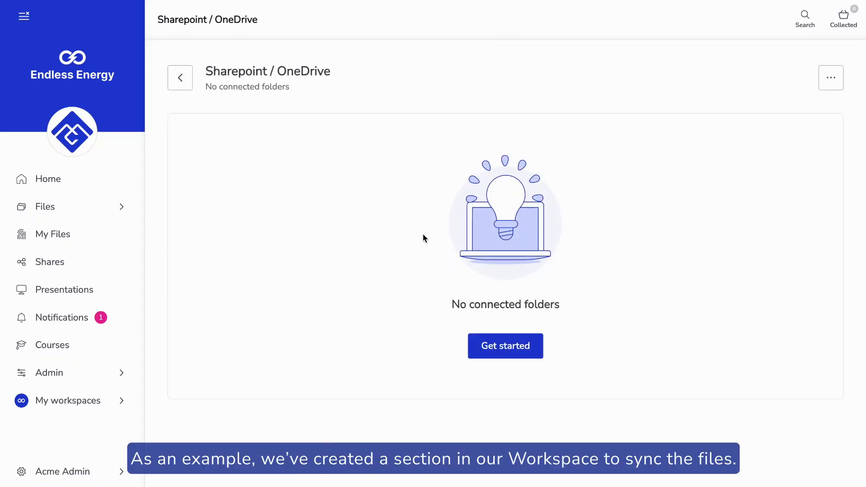
# - Open the Endless Energy folder in editing mode and go into its Solutions subfolder
pyautogui.click(127, 206)
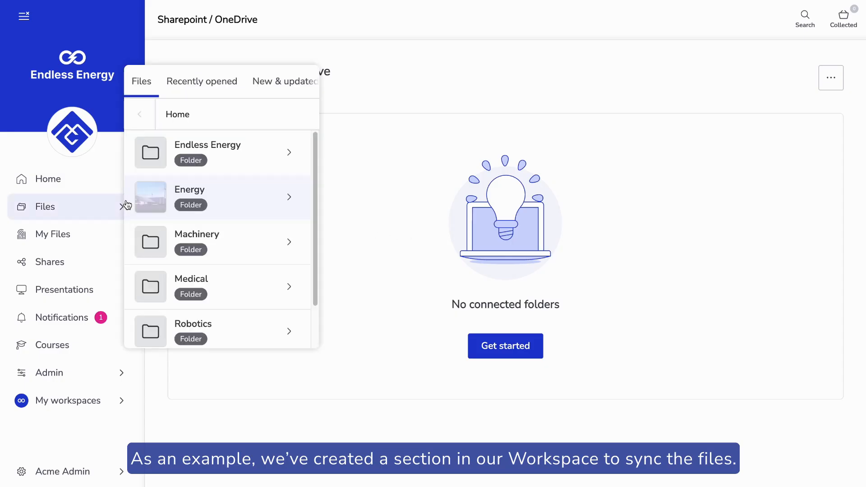
pyautogui.click(201, 151)
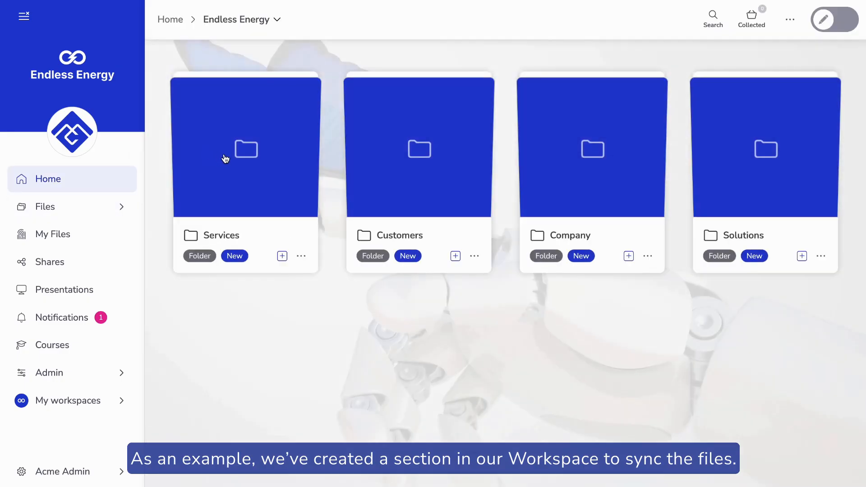
pyautogui.click(823, 31)
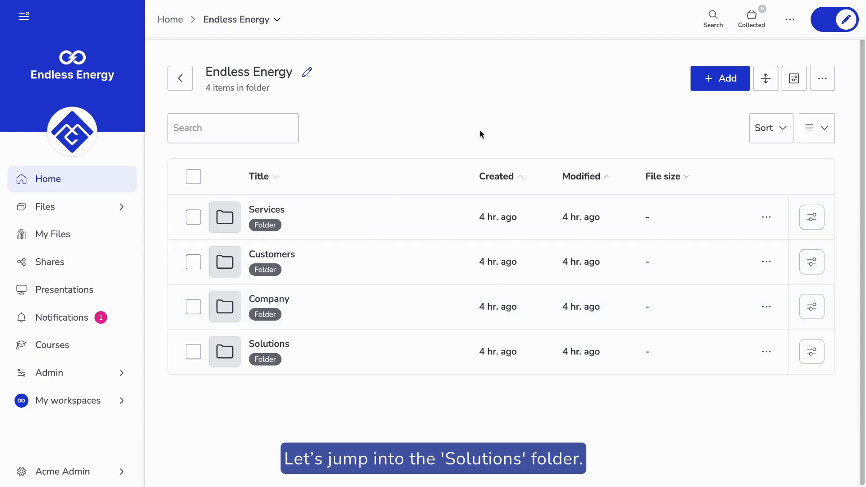
pyautogui.click(310, 353)
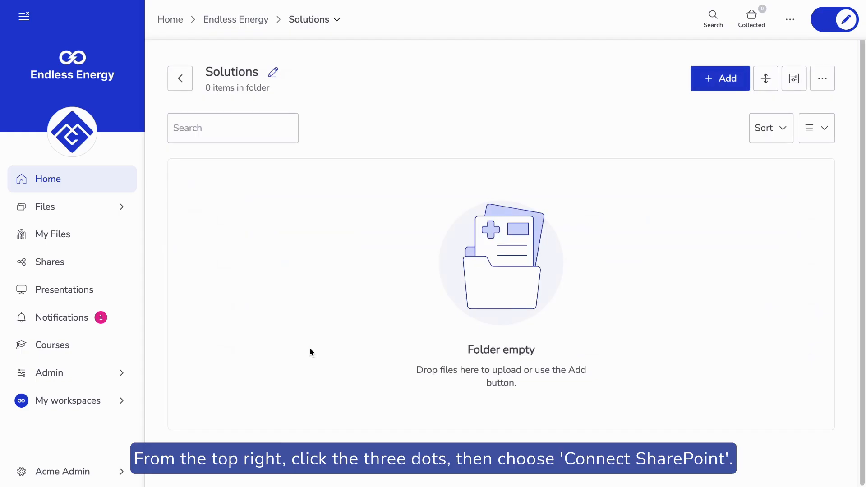
# - Connect the Showell Solutions folder to the SharePoint folder Acme Energy > Documents > Solutions and accept the one-way synchronization
pyautogui.click(823, 80)
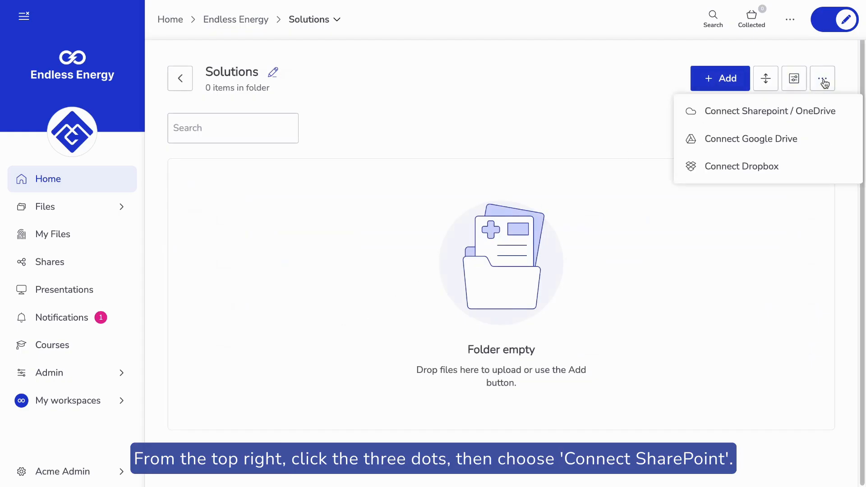
pyautogui.click(772, 118)
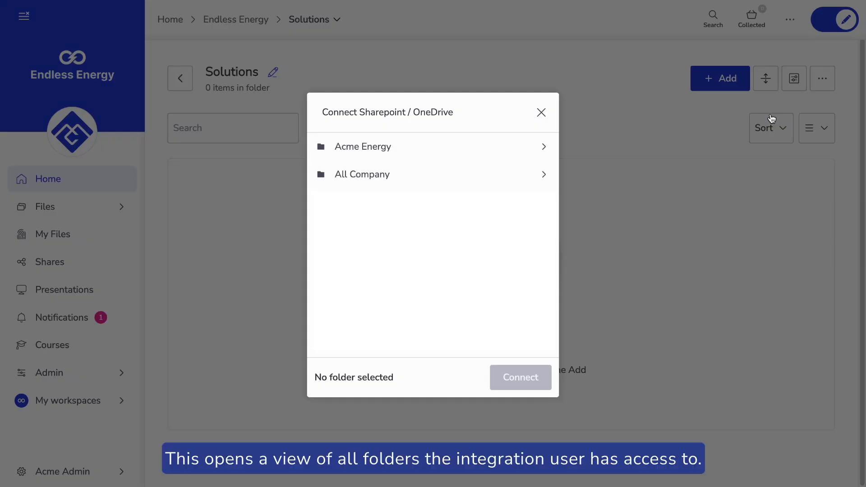
pyautogui.click(544, 147)
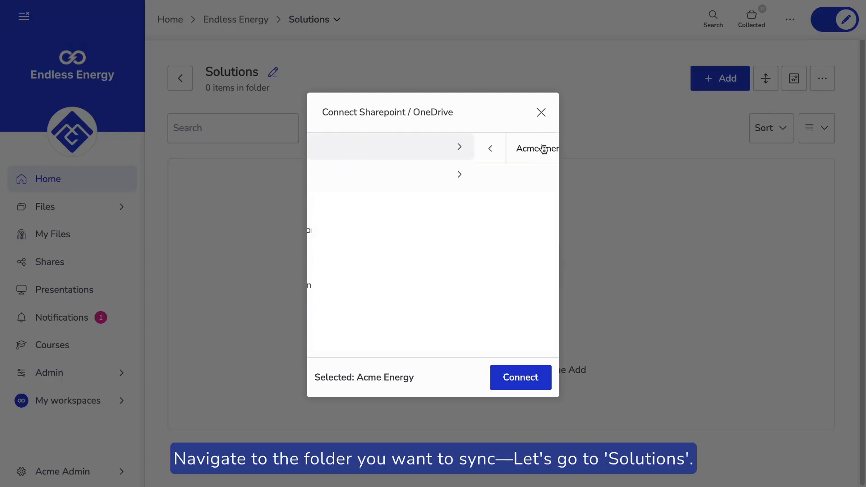
pyautogui.click(459, 177)
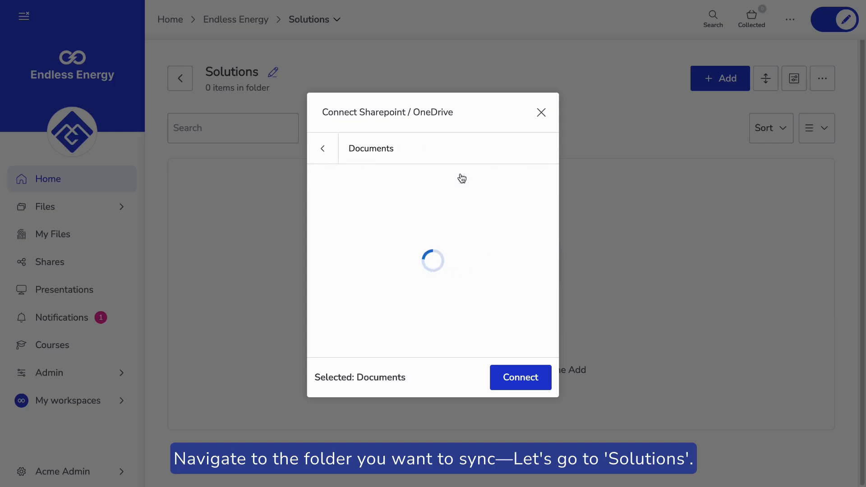
pyautogui.click(348, 261)
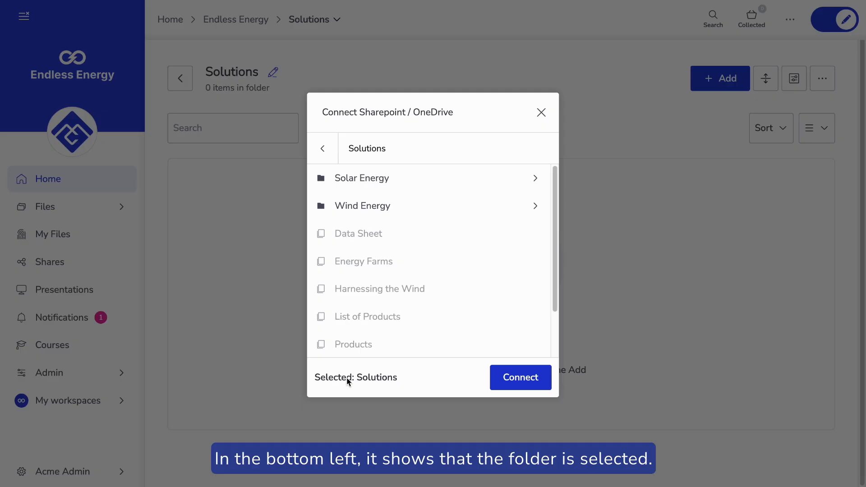
pyautogui.click(517, 381)
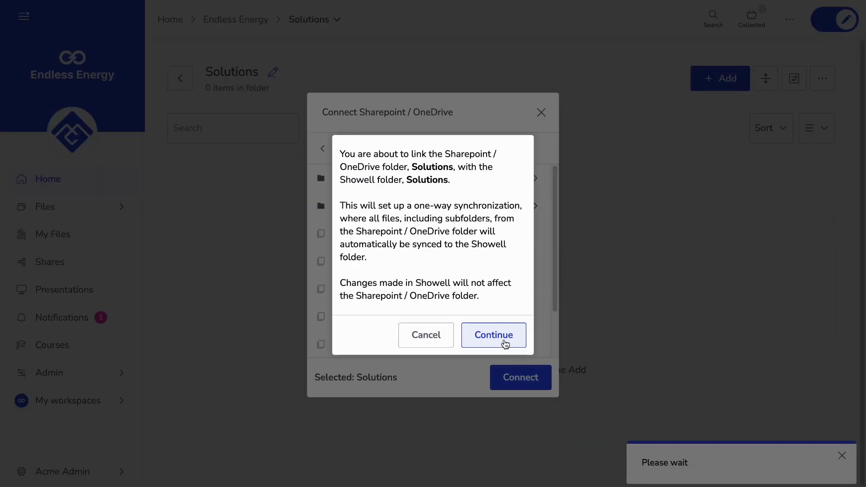
pyautogui.click(502, 340)
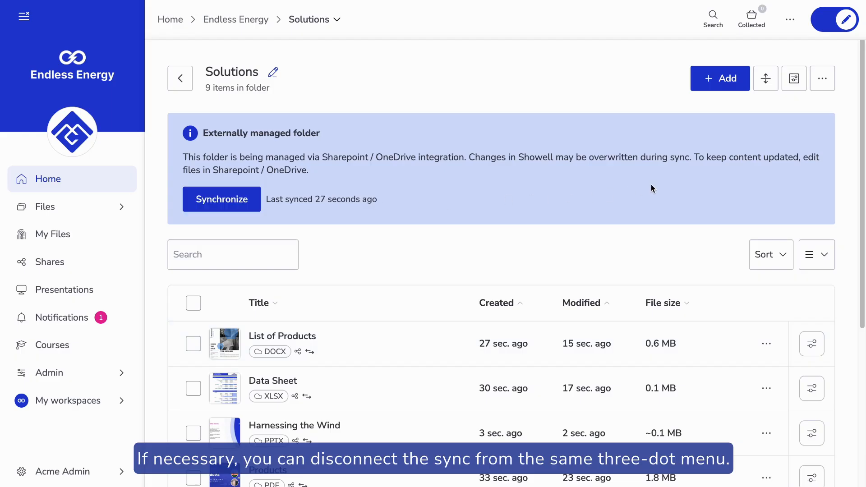
# - Check the Solutions folder's option for disconnecting from Sharepoint / OneDrive without applying it
pyautogui.click(822, 78)
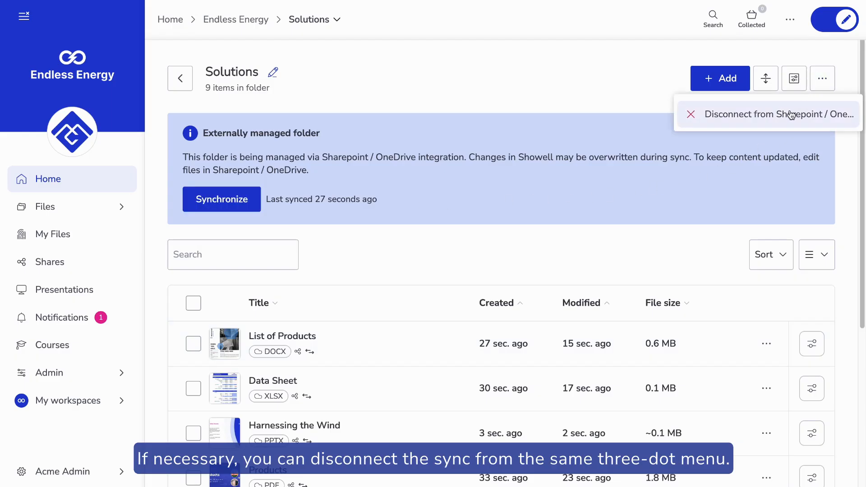
pyautogui.click(627, 122)
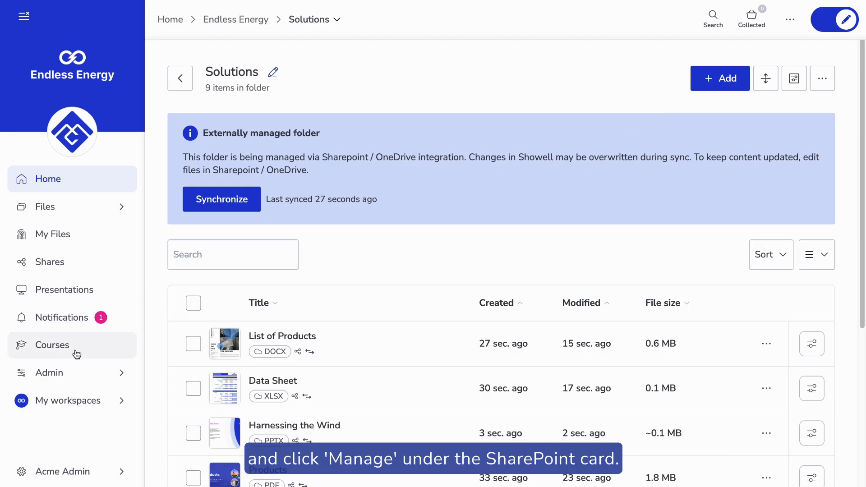
# - Open the management page of the SharePoint / OneDrive add-on from the admin settings
pyautogui.click(63, 369)
pyautogui.click(178, 405)
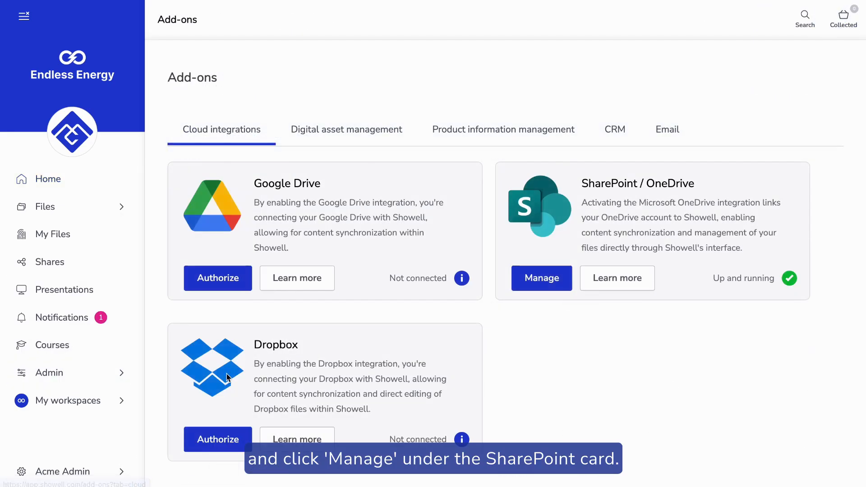
pyautogui.click(539, 277)
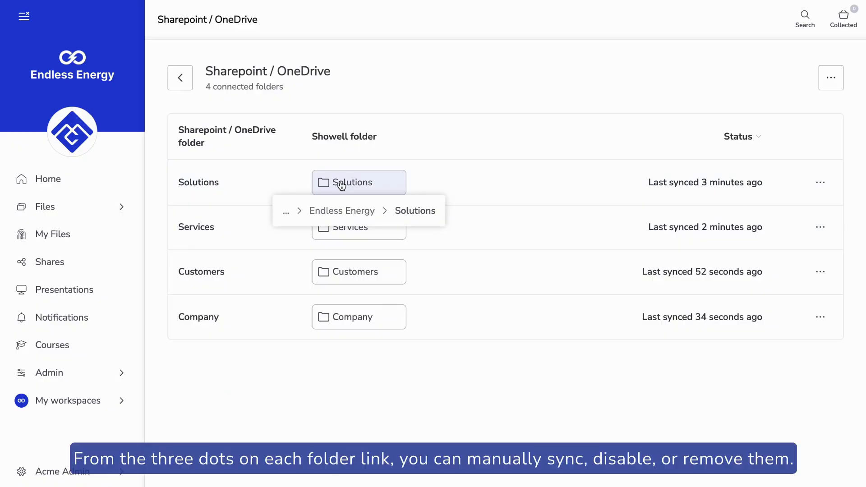
# - Review the Solutions link's connection options and the options for disabling or re-authorizing the Sharepoint / OneDrive integration
pyautogui.click(821, 183)
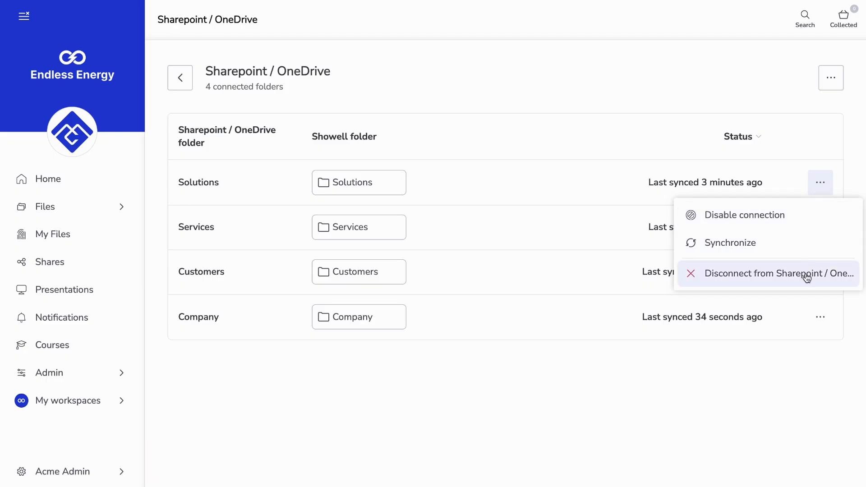
pyautogui.click(814, 107)
pyautogui.click(828, 81)
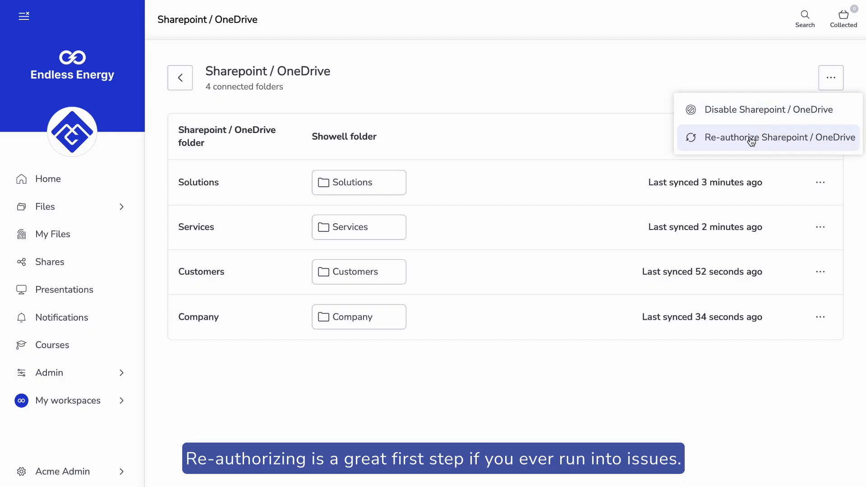
pyautogui.click(512, 88)
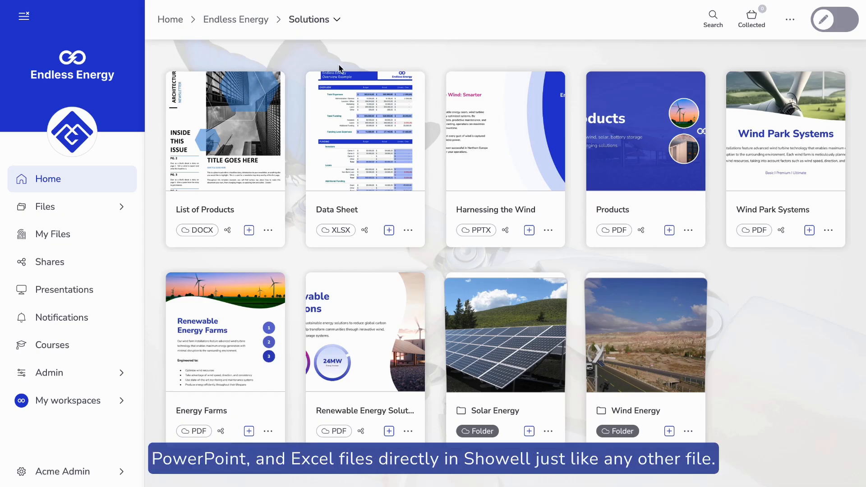
# - Preview the "Harnessing the Wind" presentation and return to the Solutions folder
pyautogui.click(491, 134)
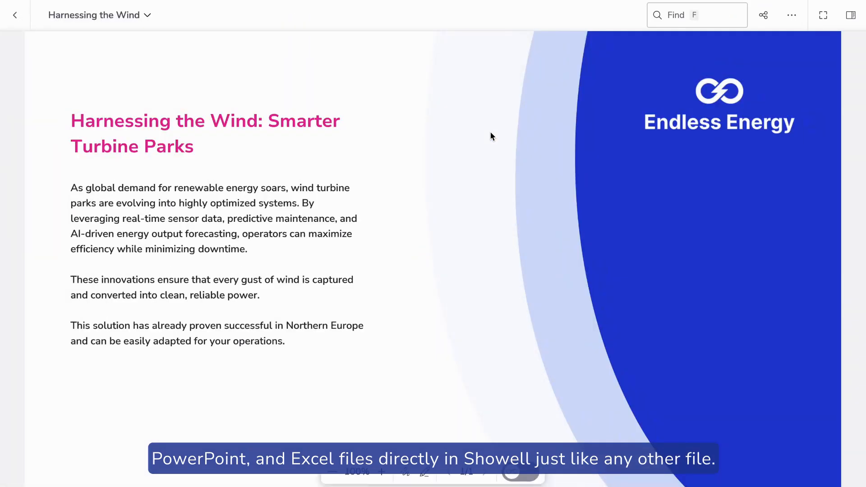
pyautogui.click(16, 18)
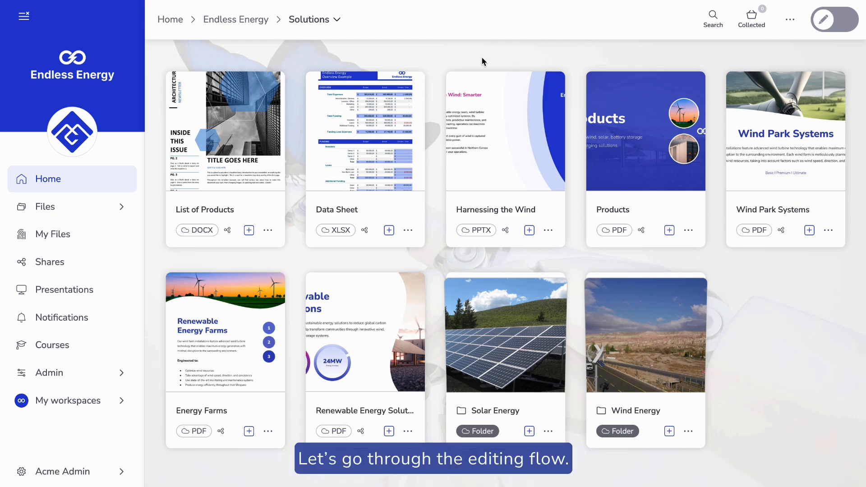
# - Save a copy of the "Harnessing the Wind" presentation to My Files and open it for editing in Microsoft 365
pyautogui.click(547, 229)
pyautogui.click(528, 387)
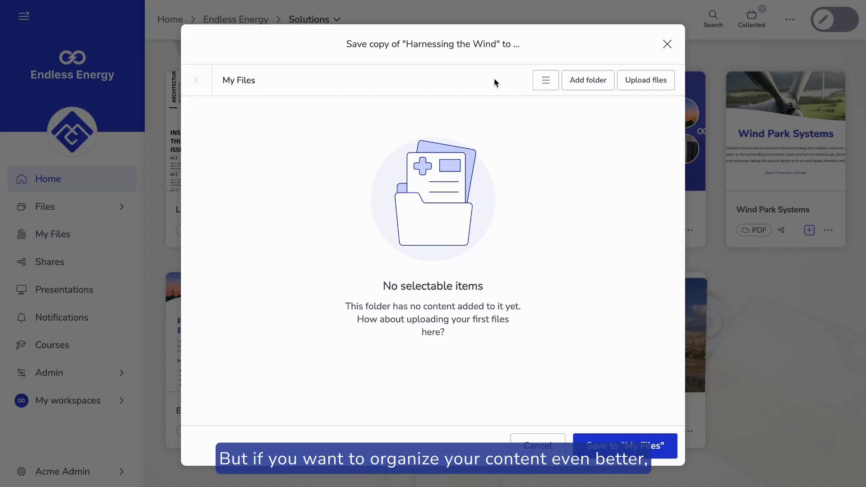
pyautogui.click(593, 83)
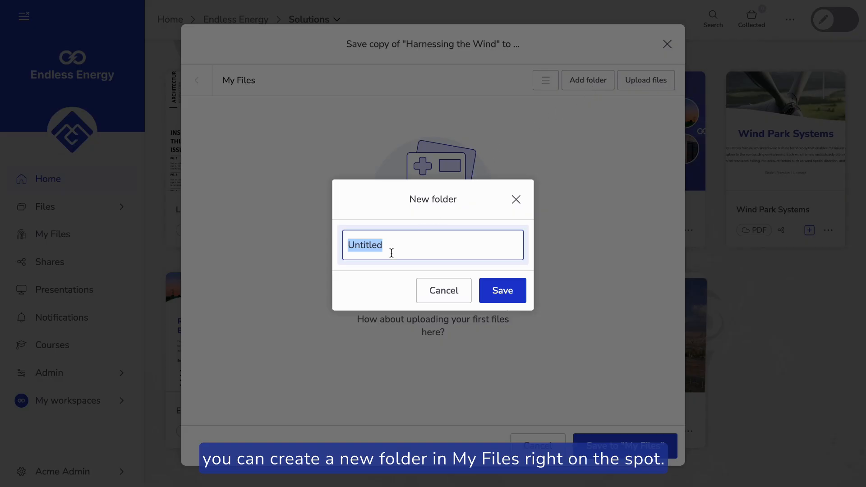
pyautogui.click(515, 200)
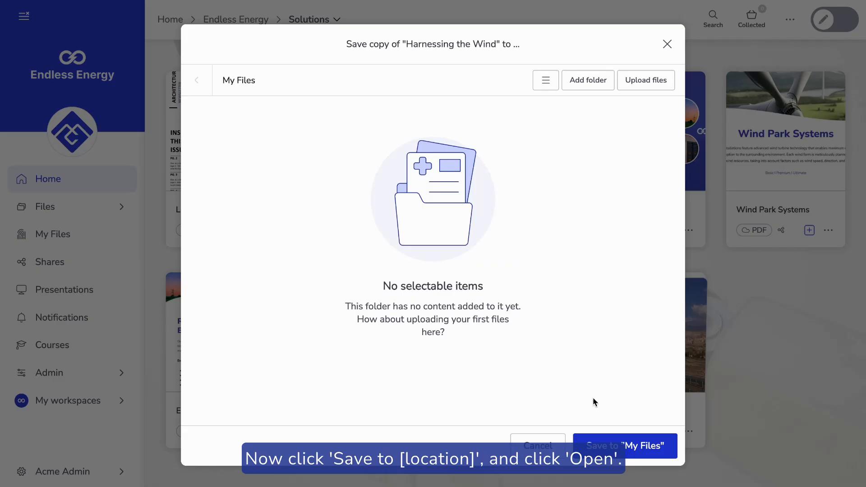
pyautogui.click(625, 449)
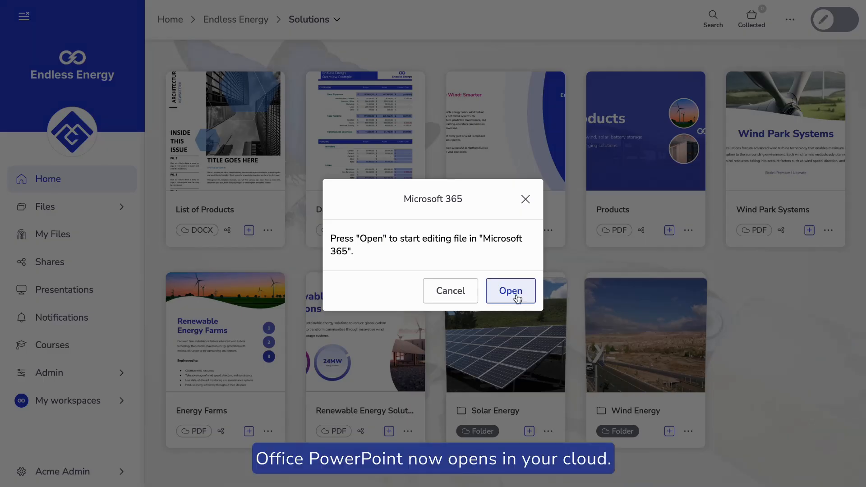
pyautogui.click(517, 298)
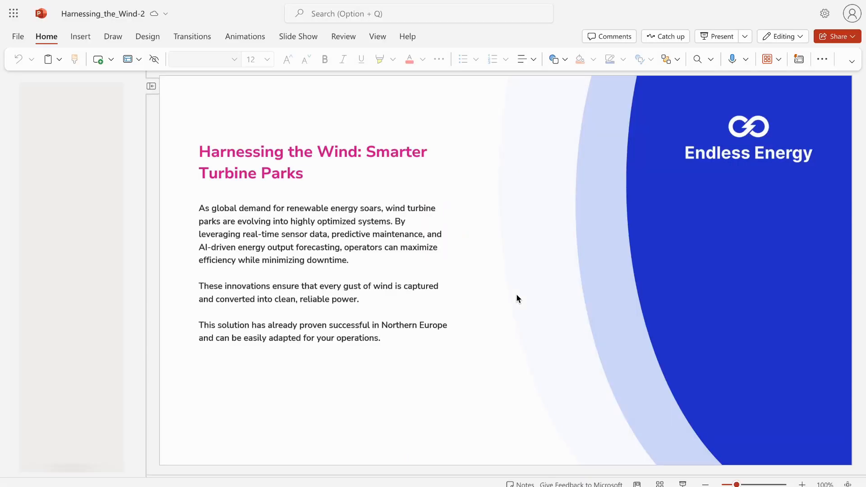
# - Select the word "Northern" in the slide's last paragraph, and finish the Microsoft 365 editing session back in Showell
pyautogui.moveTo(368, 272); pyautogui.dragTo(343, 272)
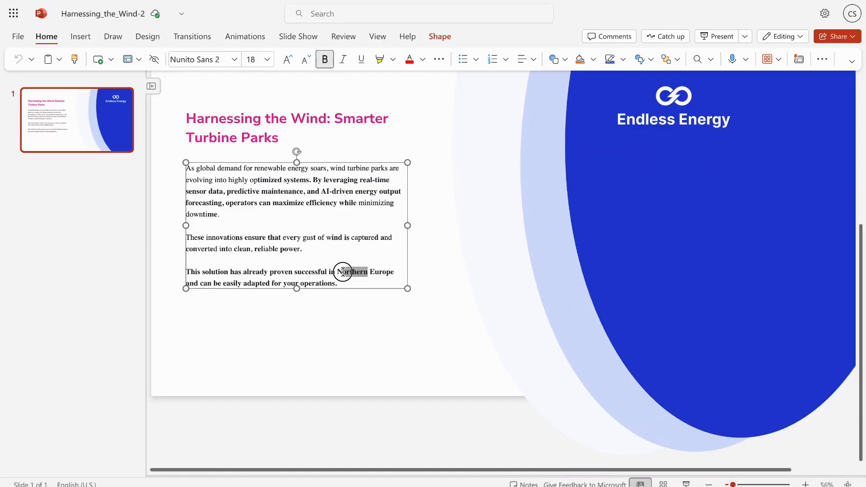
pyautogui.moveTo(343, 272); pyautogui.dragTo(338, 272)
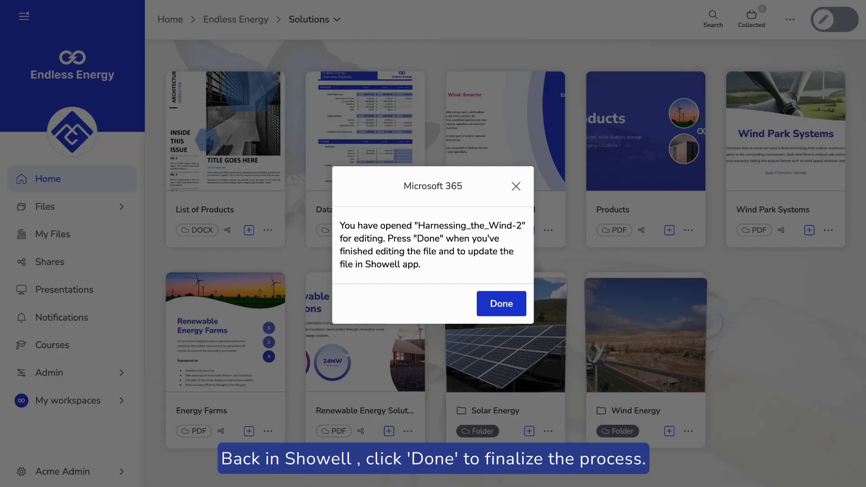
pyautogui.click(489, 301)
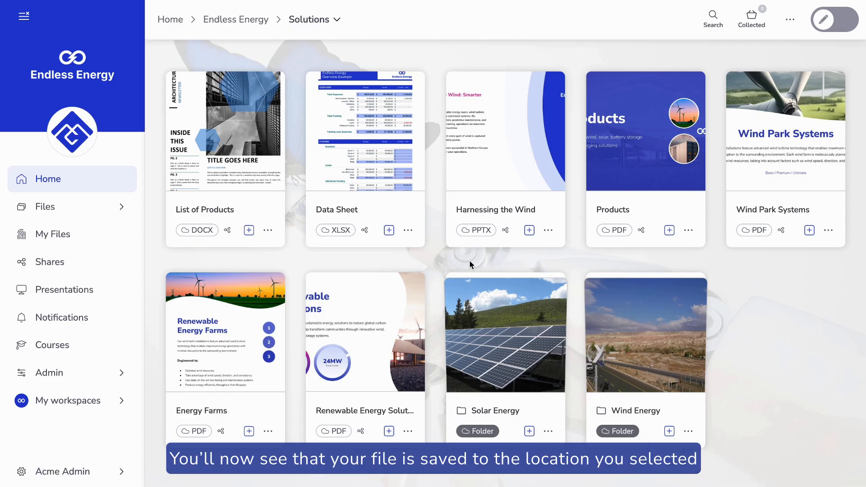
# - Open My Files and review the "Harnessing the Wind" copy's Microsoft 365 actions and the options for adding content
pyautogui.click(72, 236)
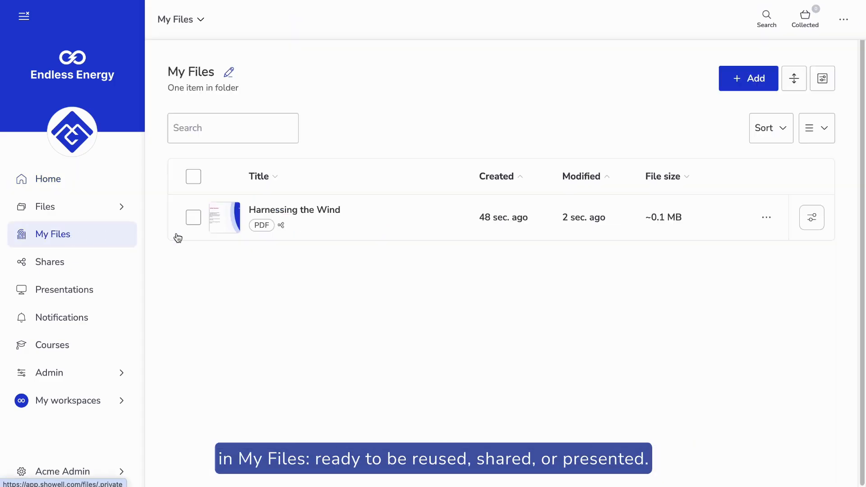
pyautogui.click(271, 229)
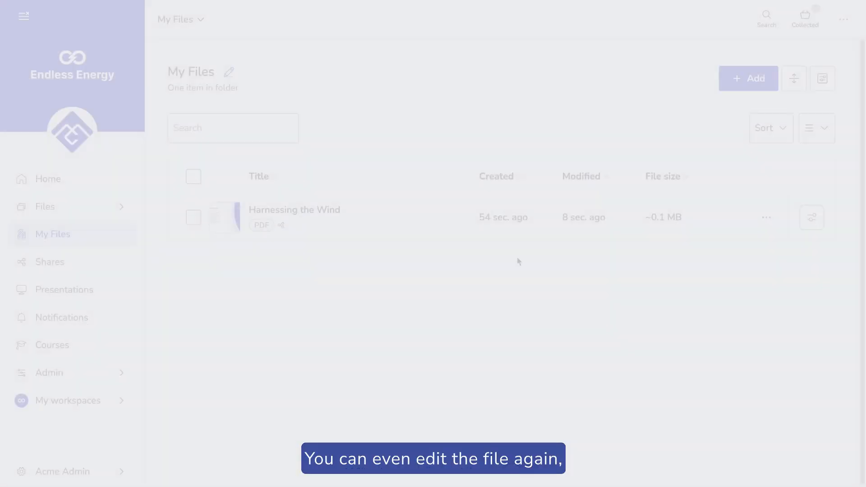
pyautogui.click(760, 218)
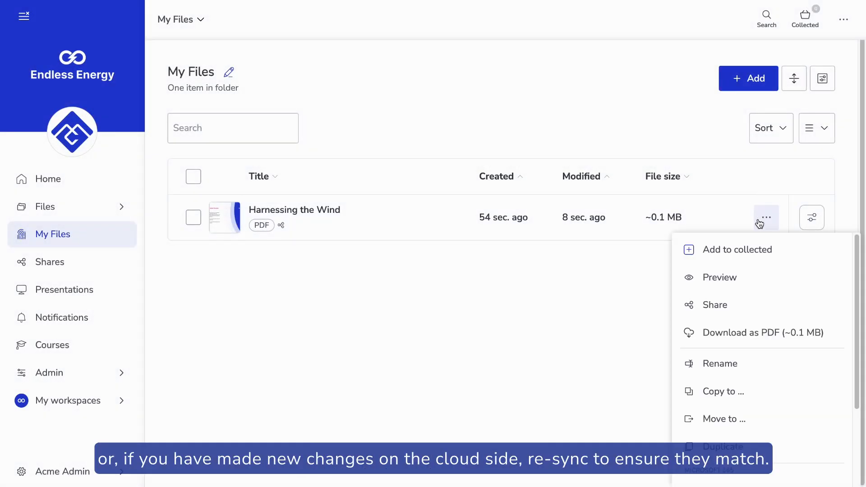
pyautogui.scroll(-3, 680, 315)
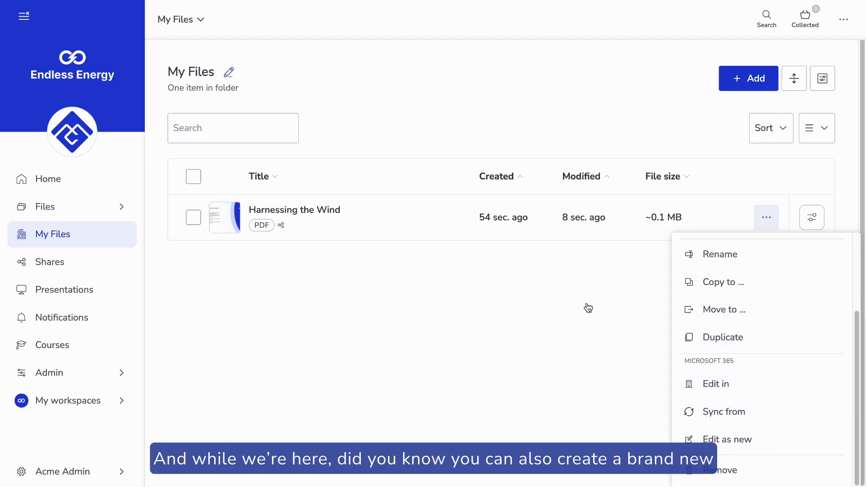
pyautogui.click(526, 273)
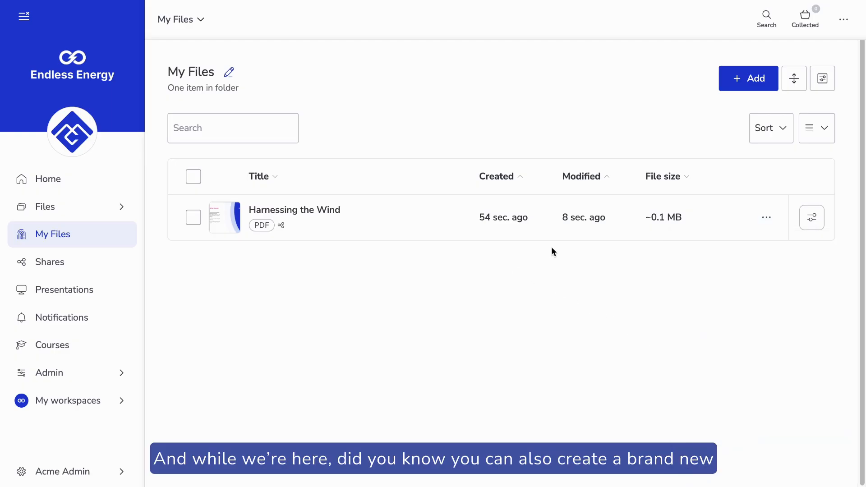
pyautogui.click(733, 79)
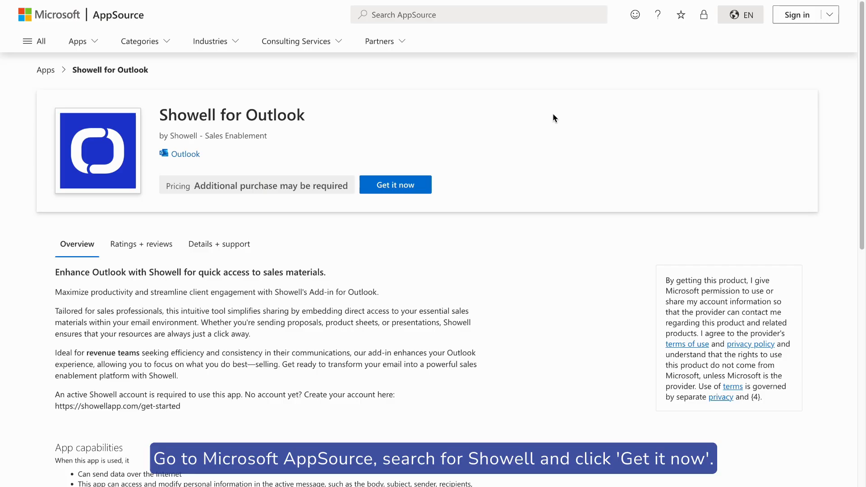
# - Get the Showell for Outlook add-in from Microsoft AppSource
pyautogui.click(395, 185)
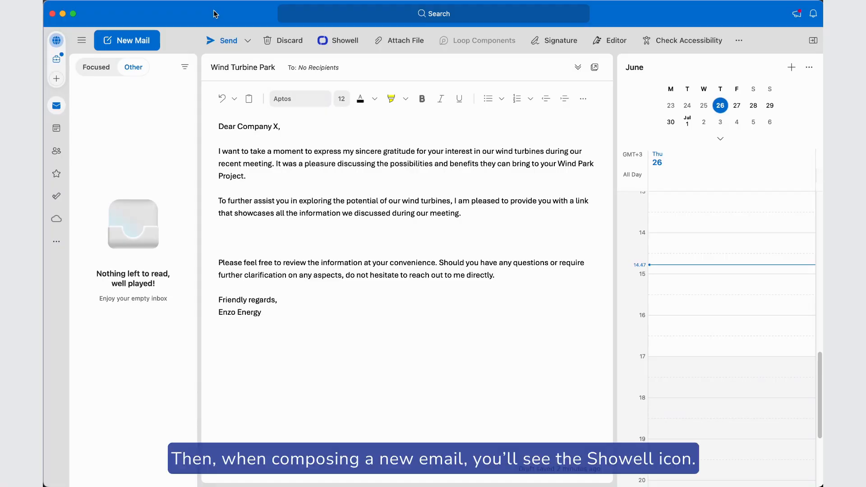
# - Open the Showell add-in for a new mail in Outlook and check its form for creating a share
pyautogui.click(137, 42)
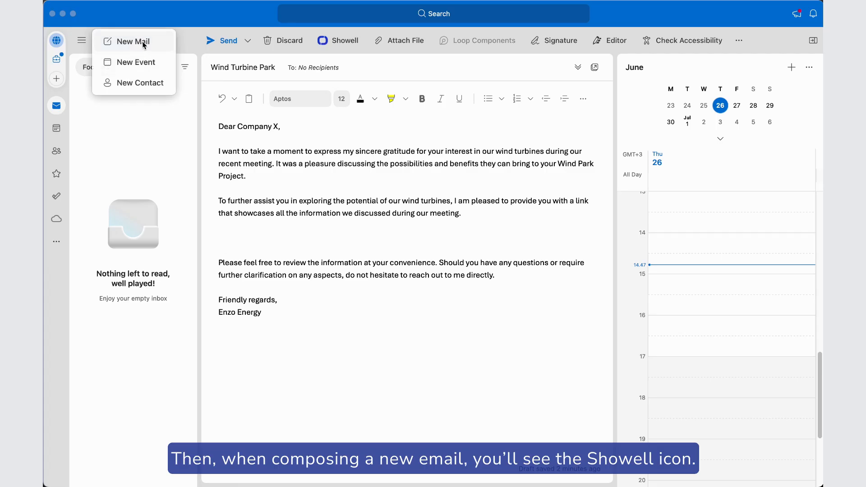
pyautogui.click(342, 43)
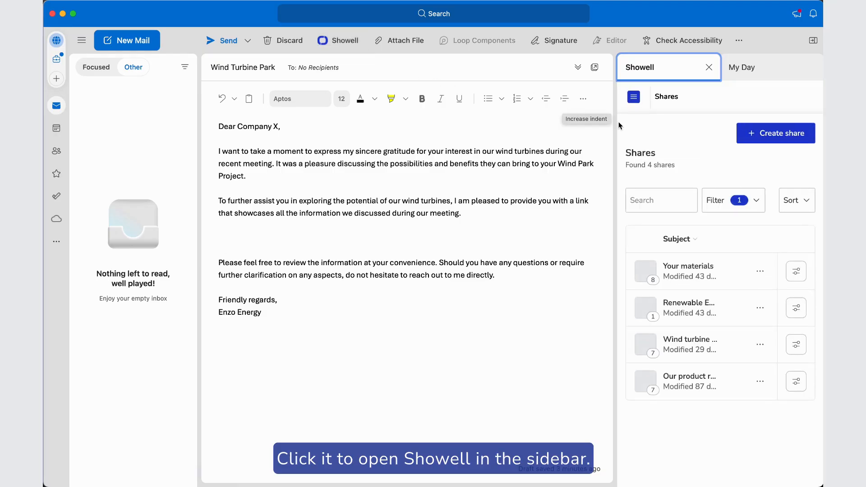
pyautogui.click(779, 135)
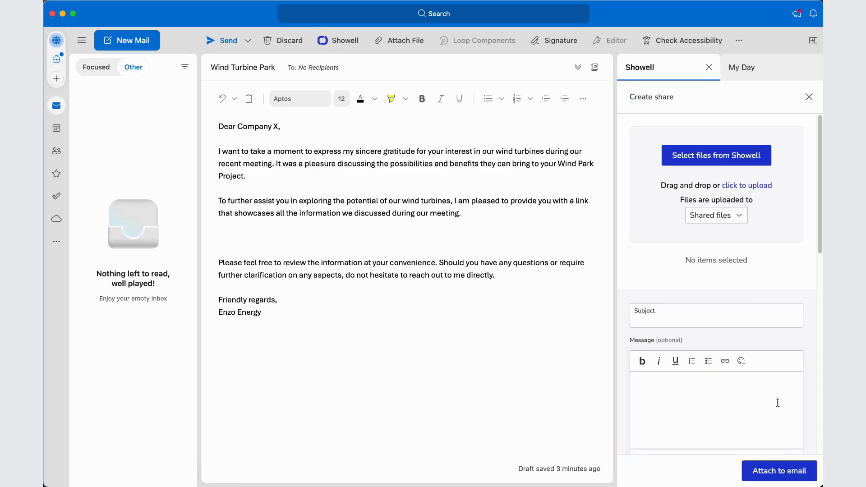
pyautogui.click(809, 96)
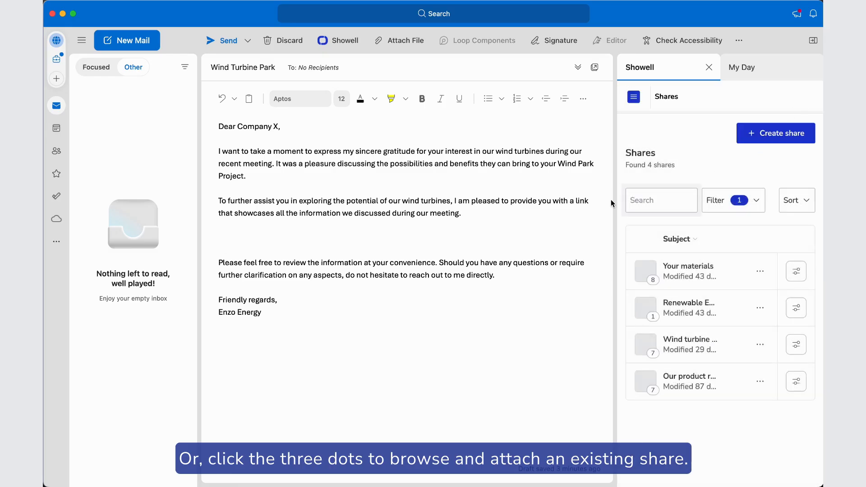
# - Attach the existing "Wind turbine ..." share to the Wind Turbine Park email, in the blank space above the "Please feel free" paragraph
pyautogui.click(507, 230)
pyautogui.click(500, 241)
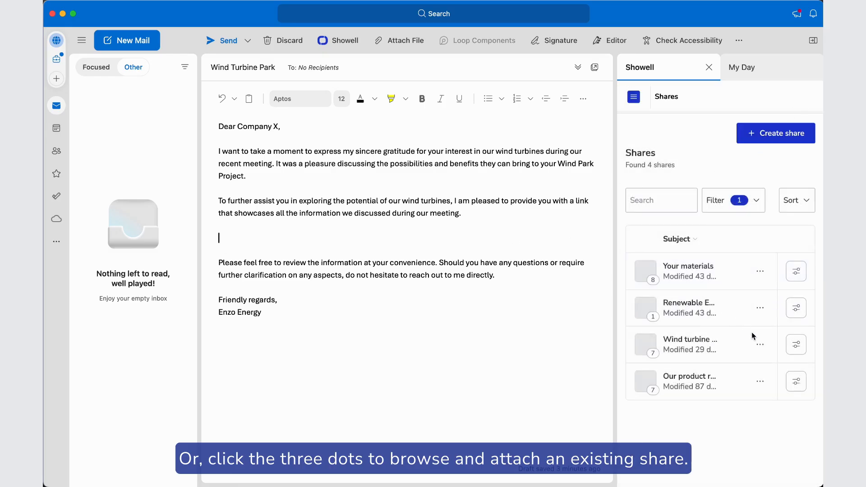
pyautogui.click(760, 344)
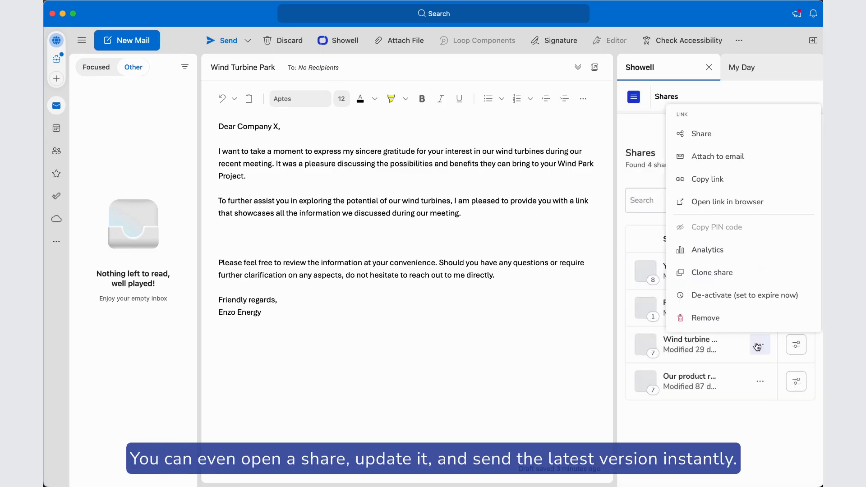
pyautogui.click(707, 163)
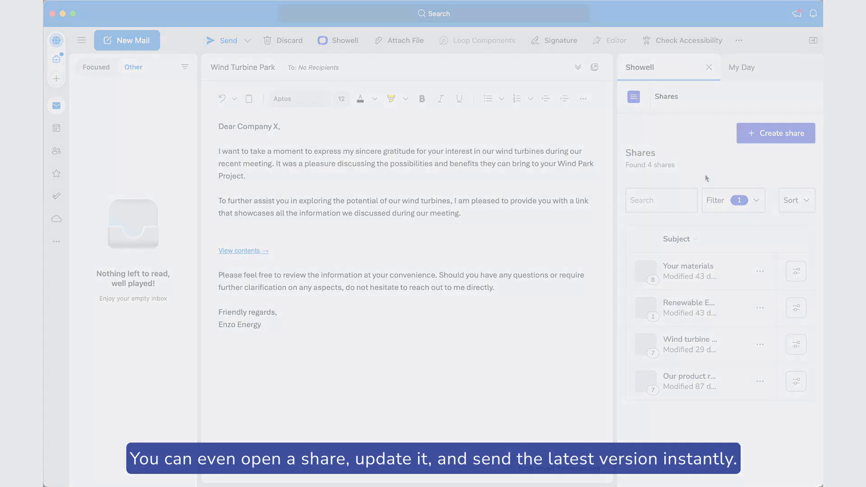